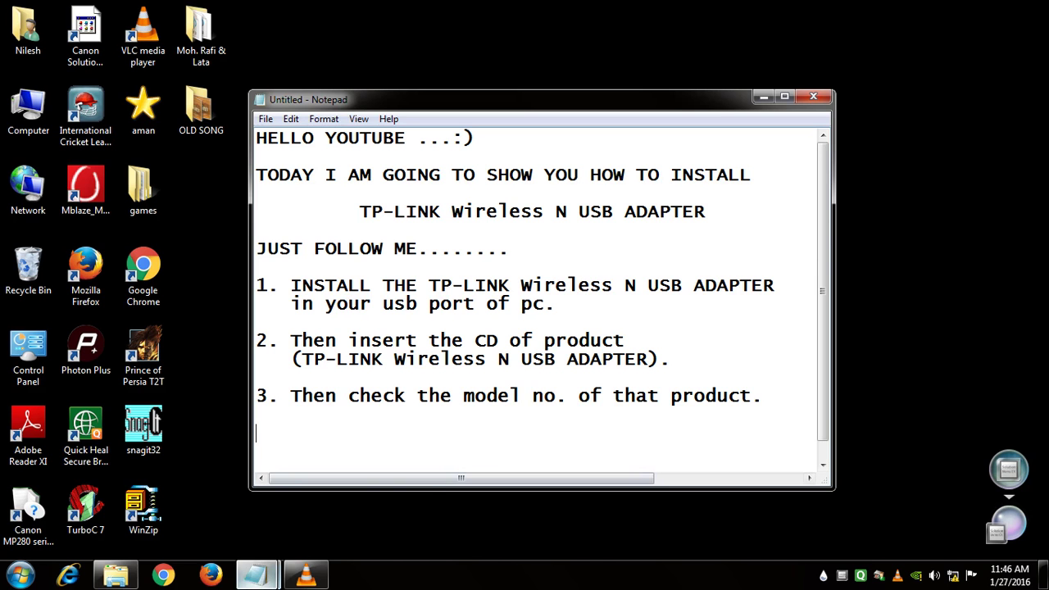
# Step: Write "i am already install the usb adapter" in the blank Notepad window and clear the text
pyautogui.moveTo(258, 575)
pyautogui.click(341, 491)
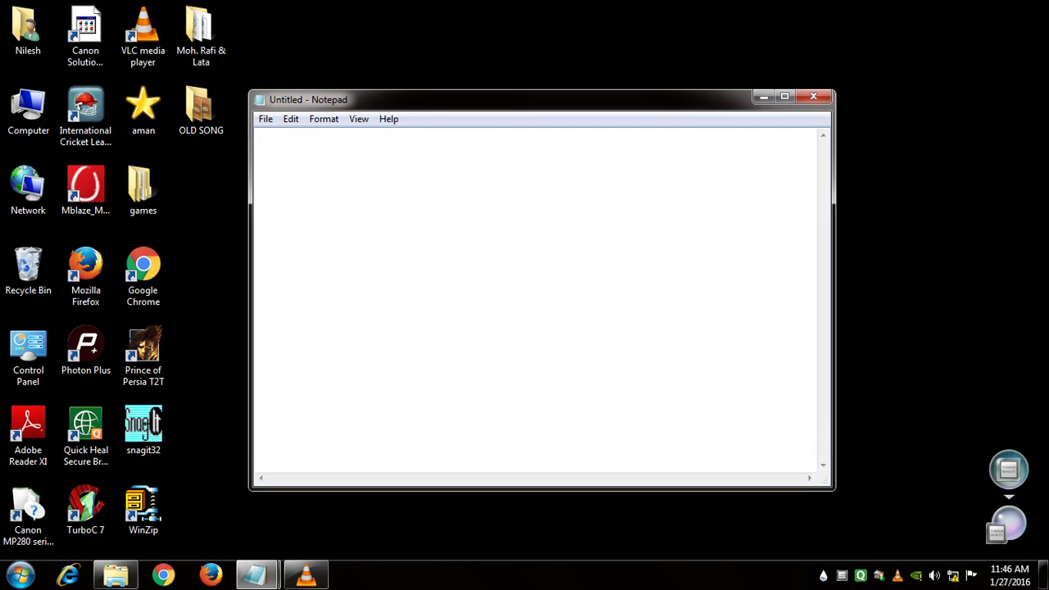
pyautogui.write('i am already')
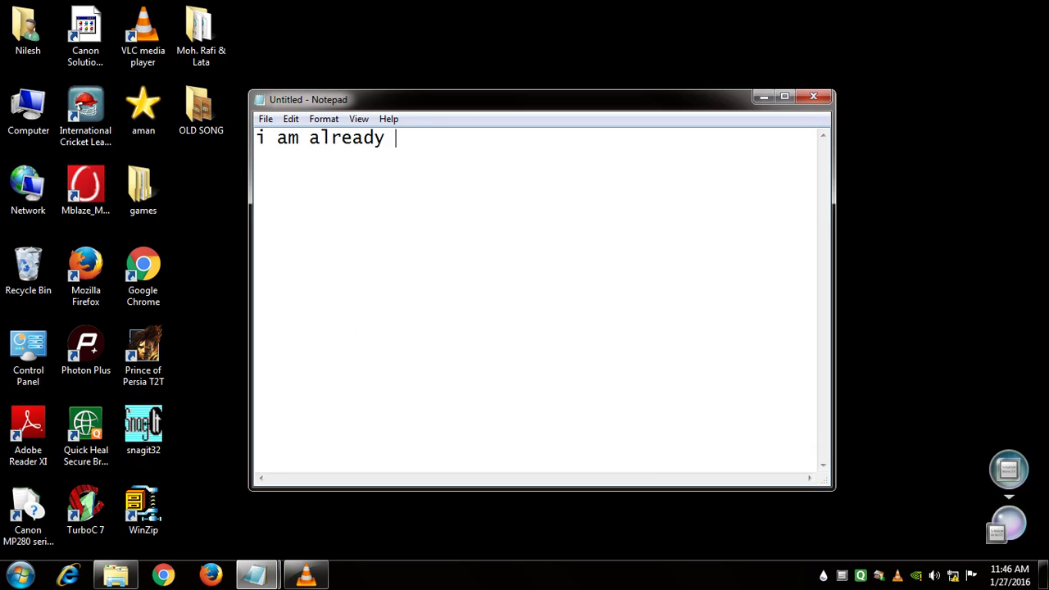
pyautogui.write(' install the usb ')
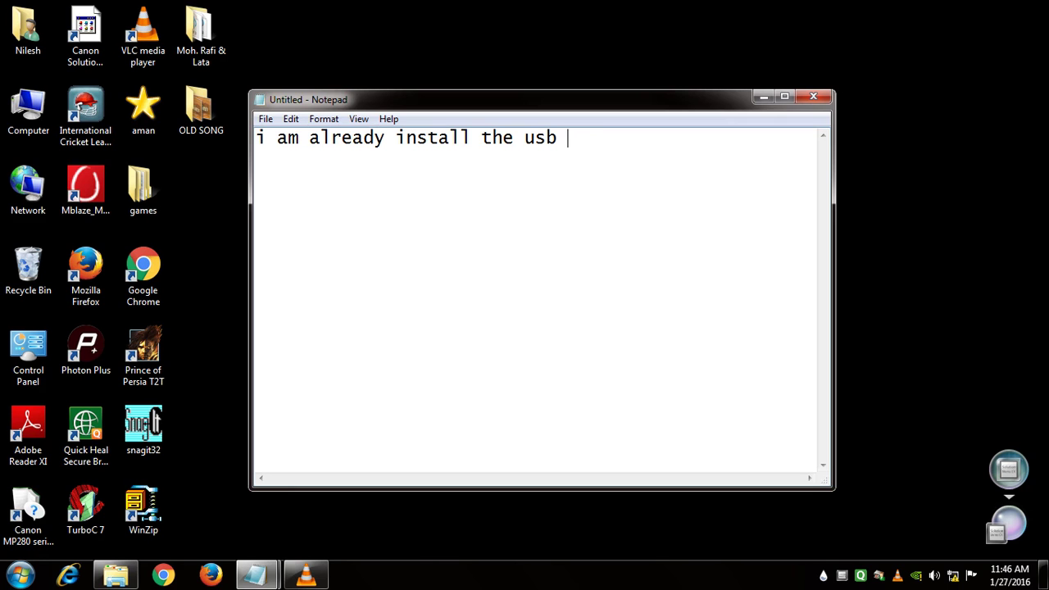
pyautogui.write('adapter')
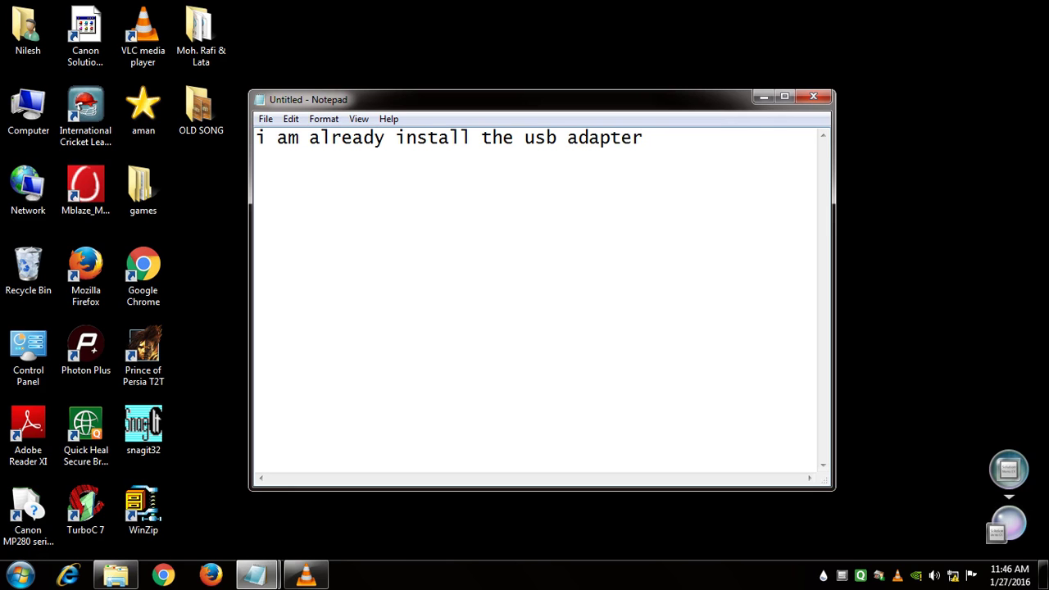
pyautogui.hotkey('ctrl', 'a')
pyautogui.press('Return')
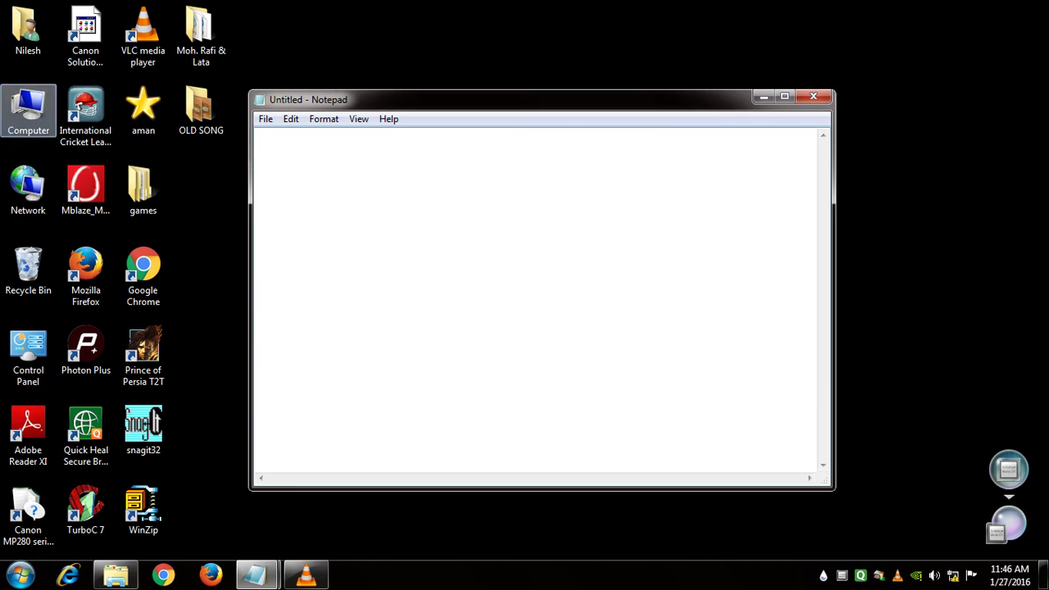
# Step: Open the G Drive folder on Local Disk (D:) from Computer
pyautogui.doubleClick(28, 110)
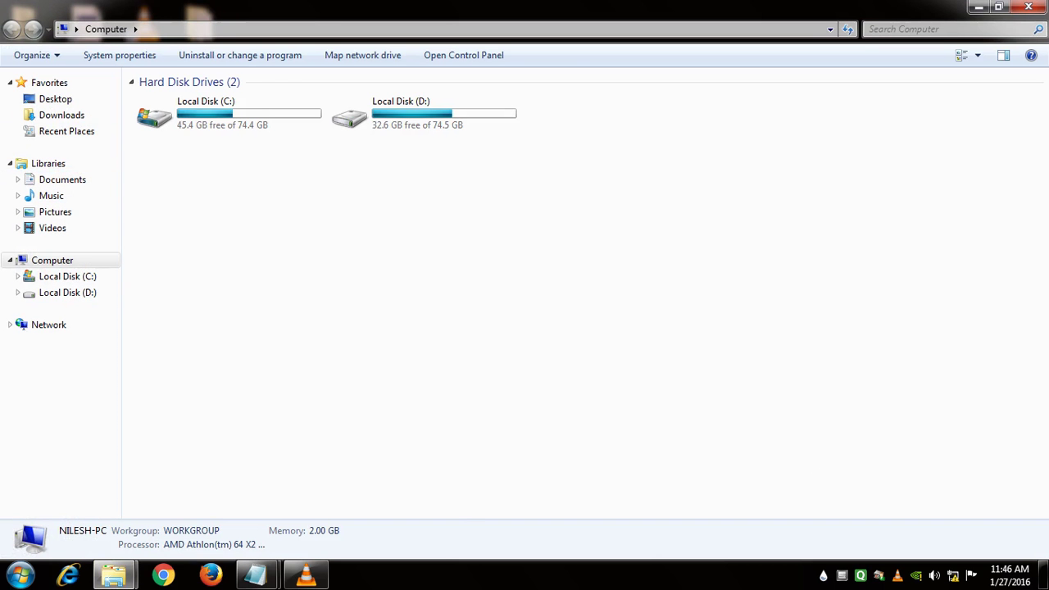
pyautogui.click(424, 113)
pyautogui.doubleClick(423, 113)
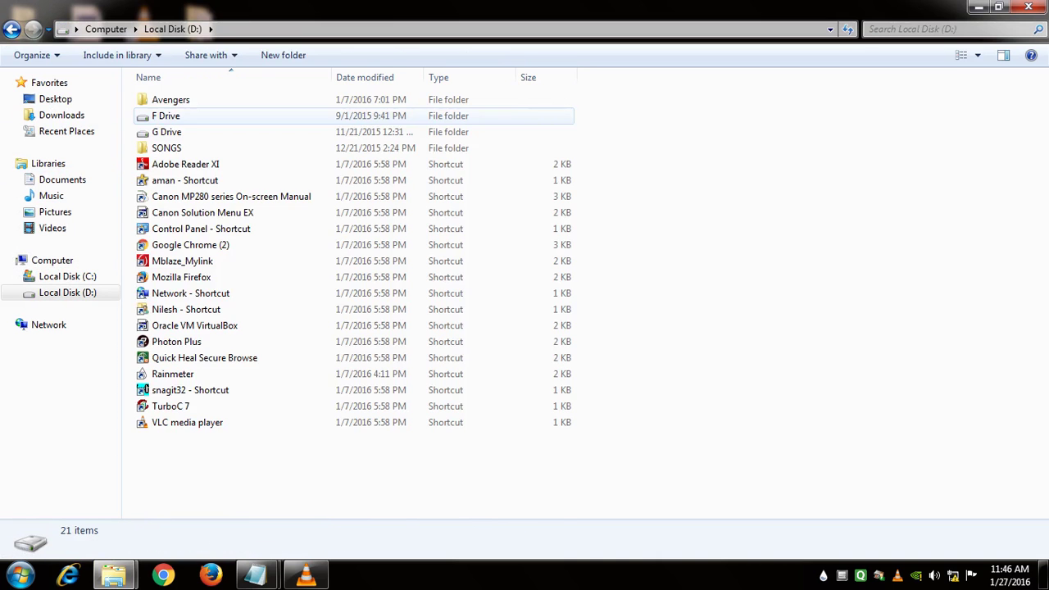
pyautogui.doubleClick(167, 132)
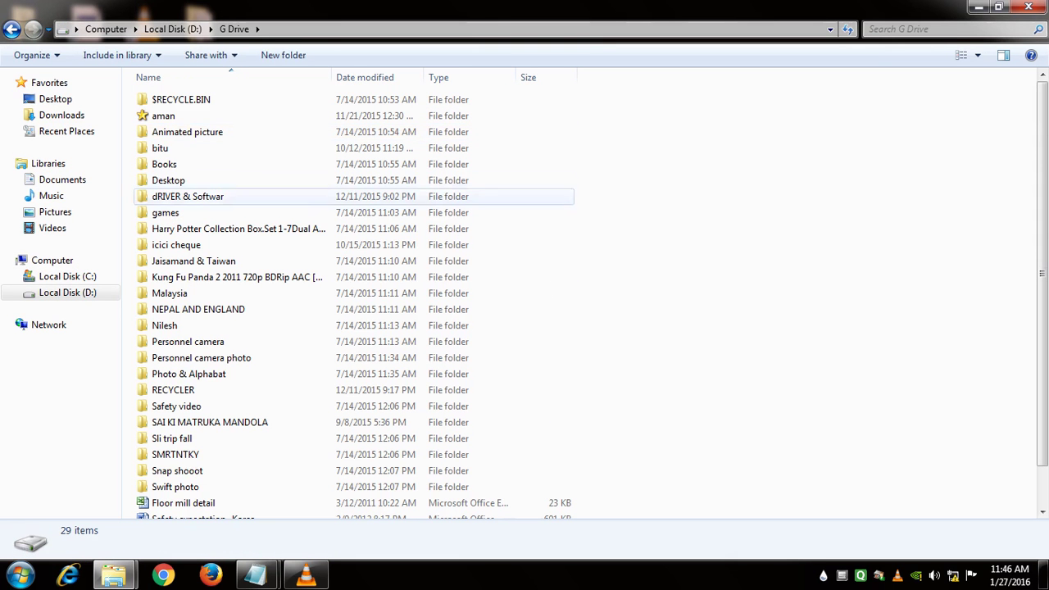
# Step: Open the "router files from cd" folder inside the "dRIVER & Softwar" folder
pyautogui.click(188, 196)
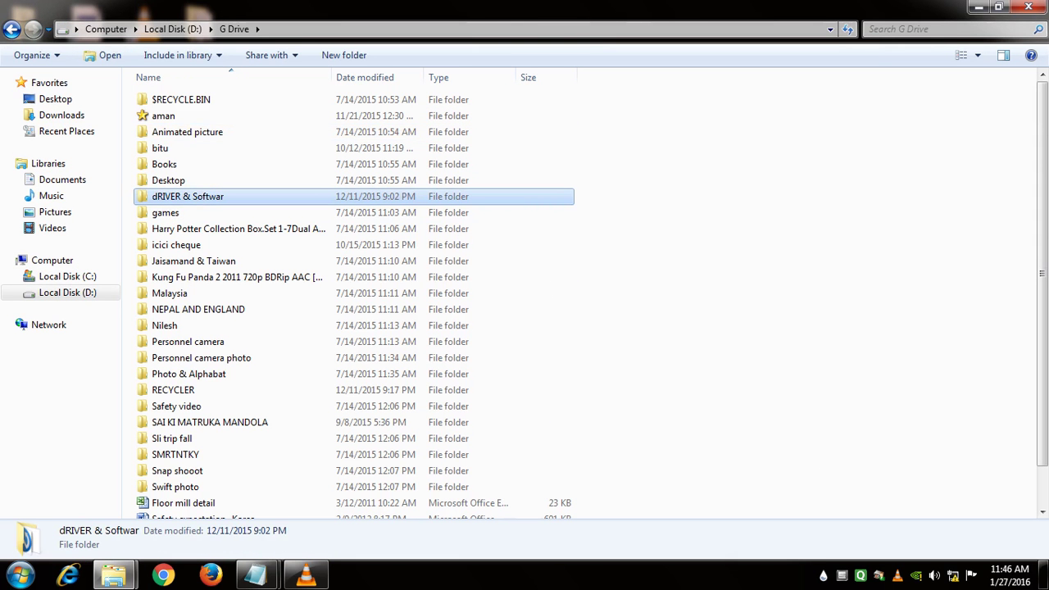
pyautogui.rightClick(297, 197)
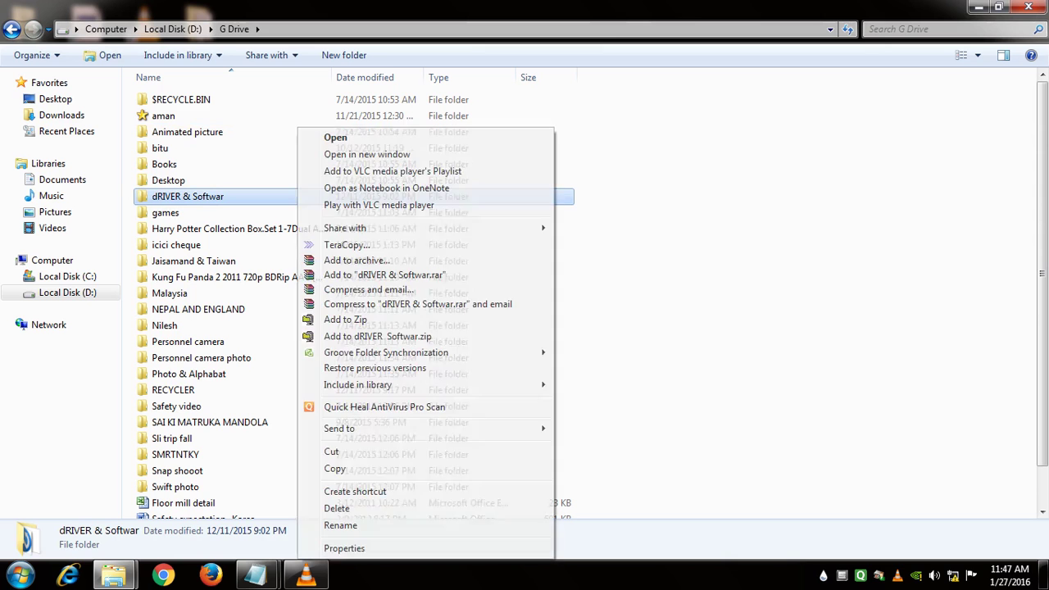
pyautogui.click(328, 131)
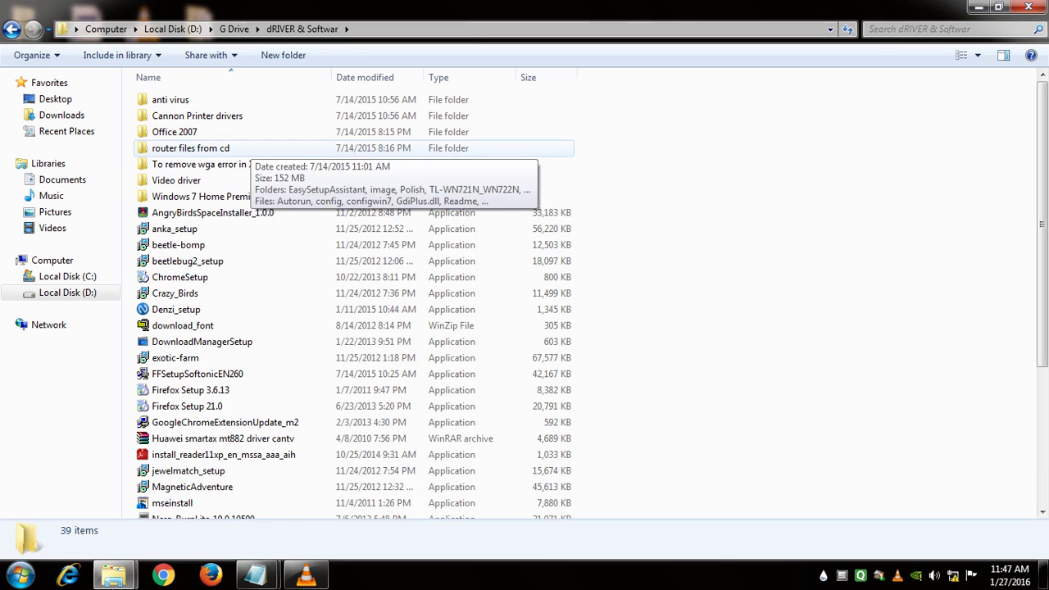
pyautogui.click(249, 148)
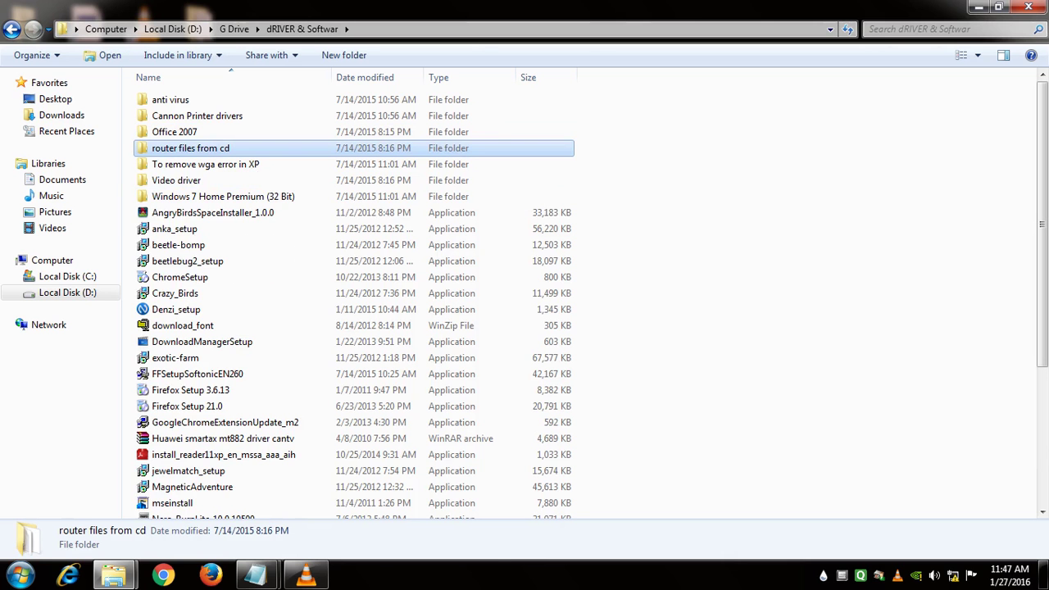
pyautogui.rightClick(234, 148)
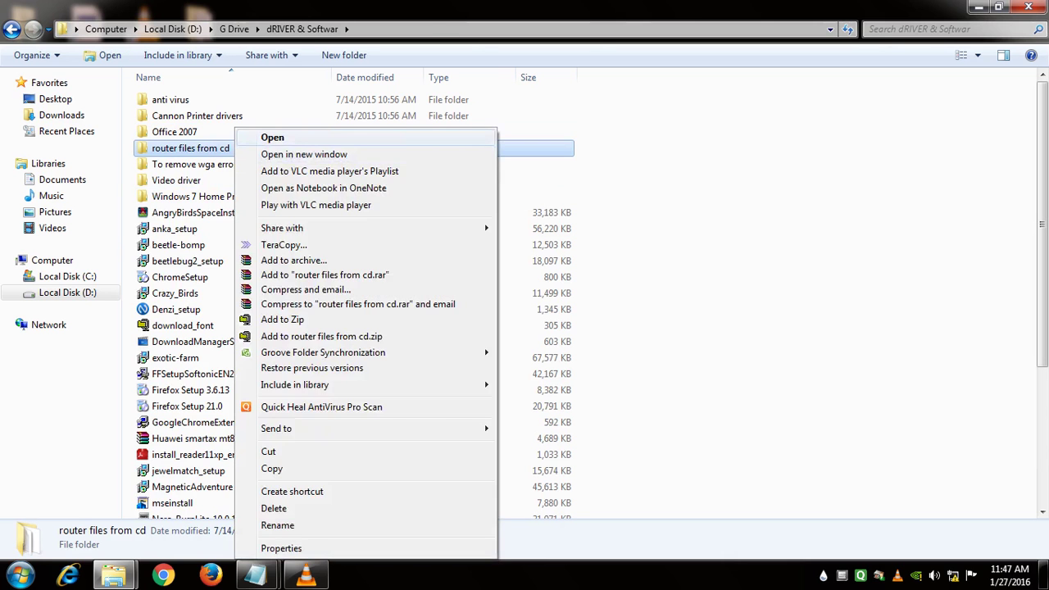
pyautogui.click(263, 137)
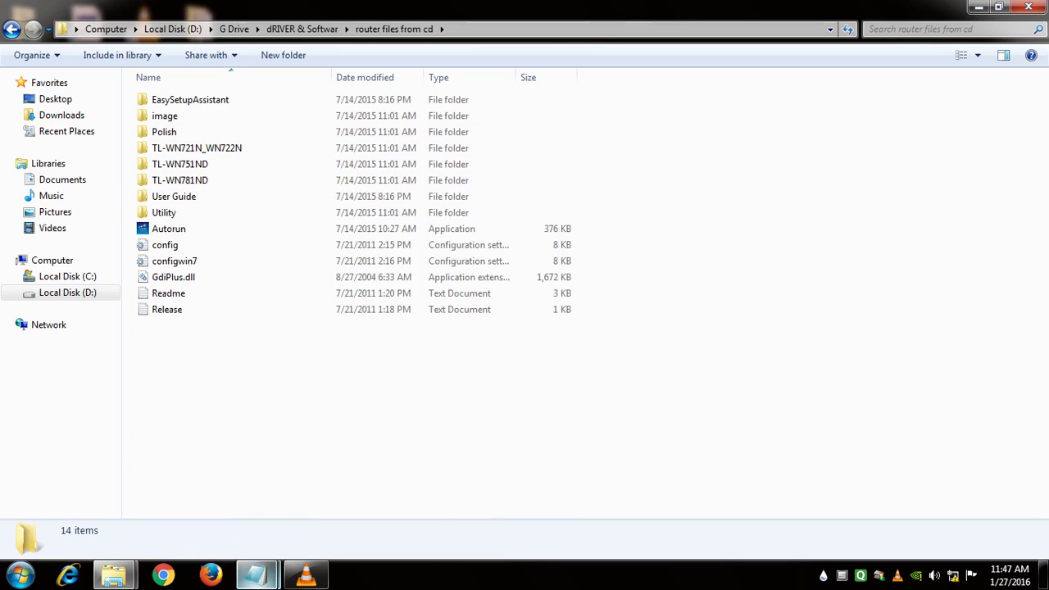
# Step: Review the installation instructions in the Notepad note and open the adapter model folder TL-WN721N_WN722N
pyautogui.moveTo(256, 575)
pyautogui.click(175, 495)
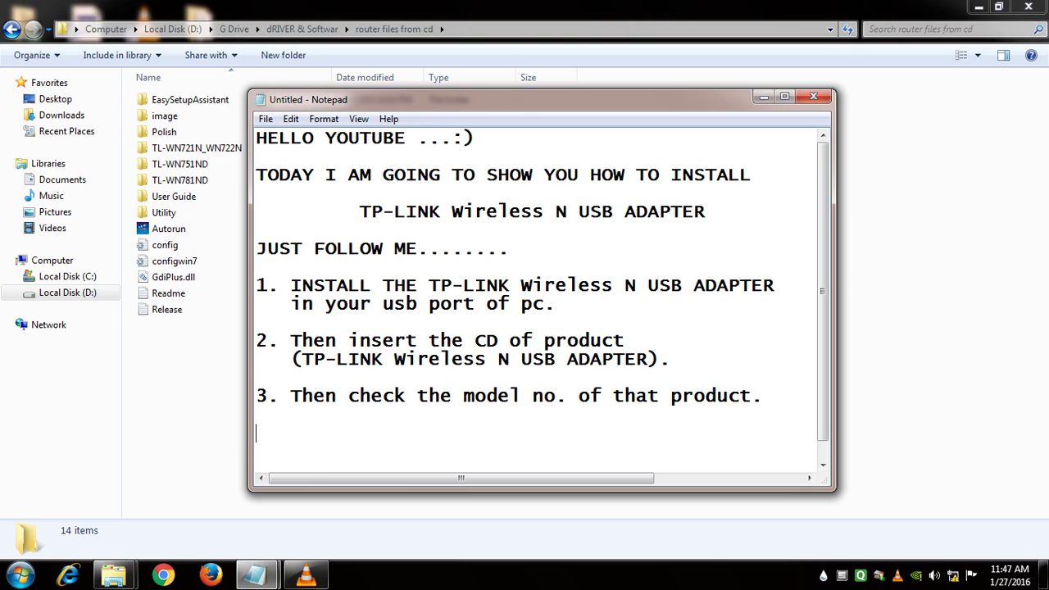
pyautogui.click(188, 352)
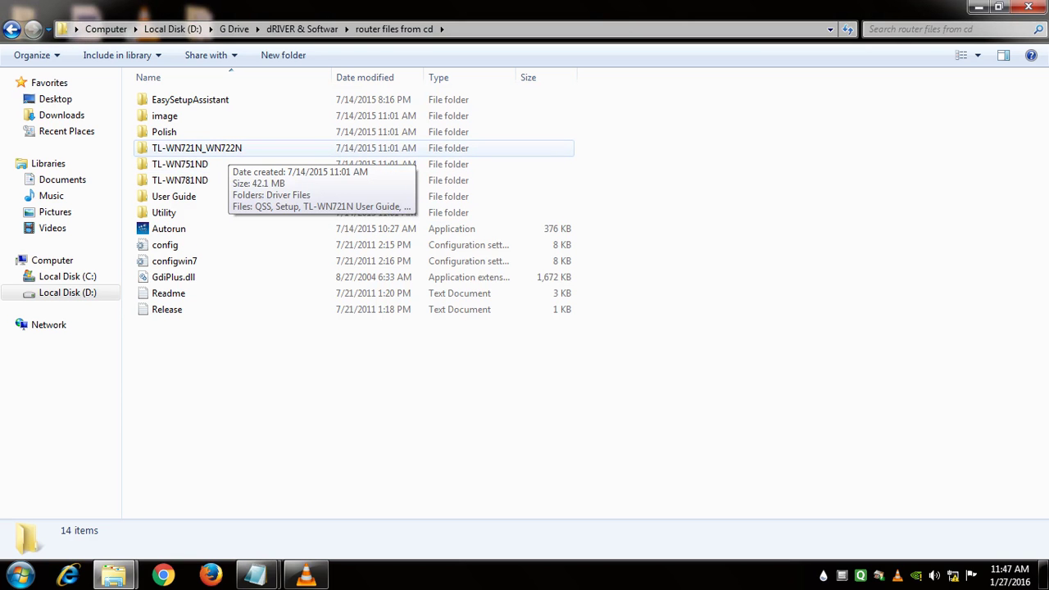
pyautogui.doubleClick(229, 150)
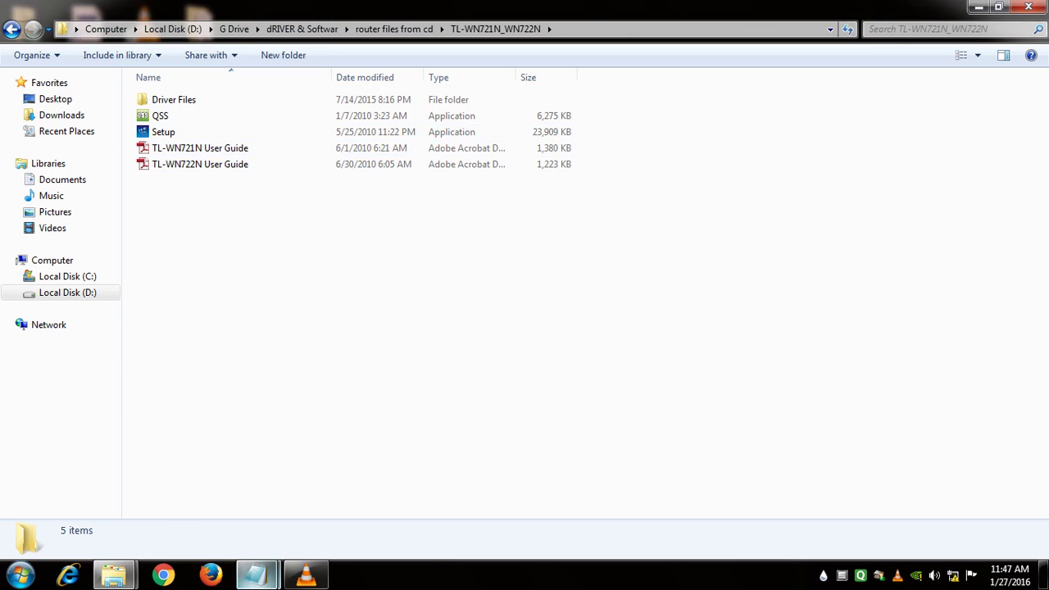
# Step: Write "start the setup" in the blank Notepad window, clear the text and return to the model folder
pyautogui.moveTo(256, 575)
pyautogui.click(351, 492)
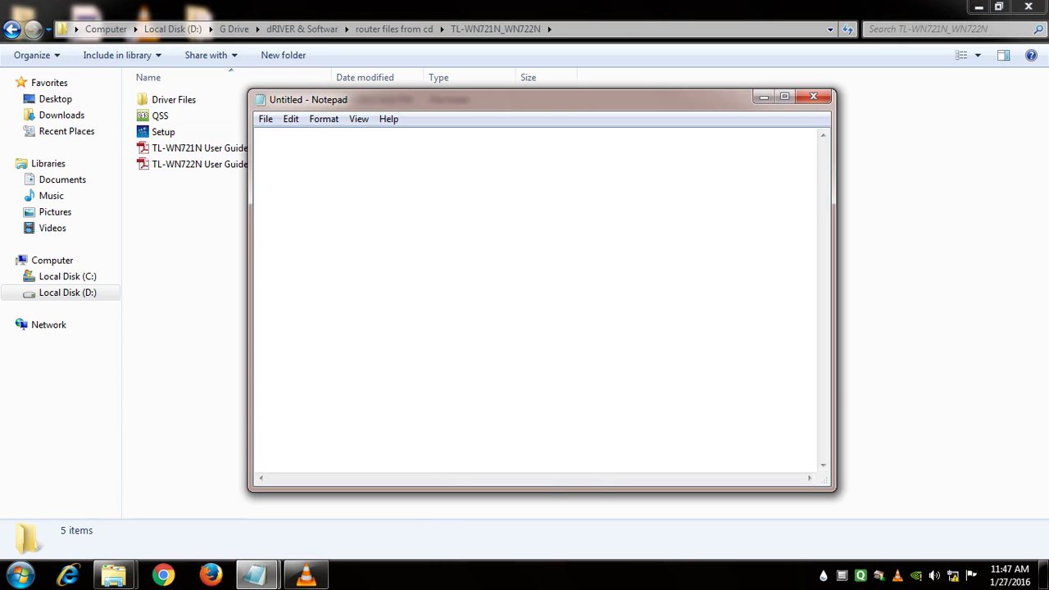
pyautogui.write('start the ')
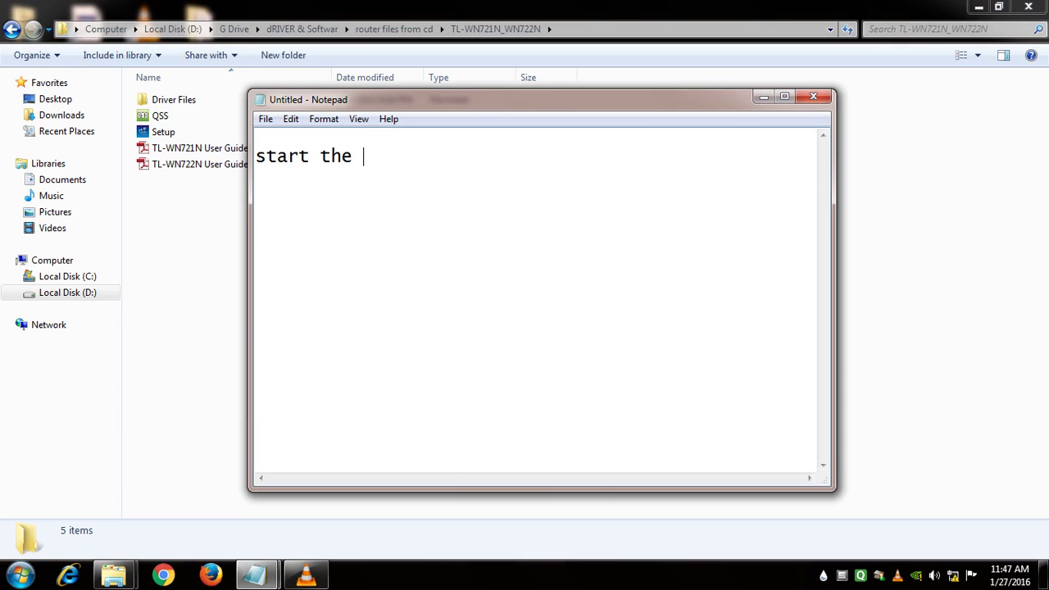
pyautogui.write('setup')
pyautogui.hotkey('ctrl', 'a')
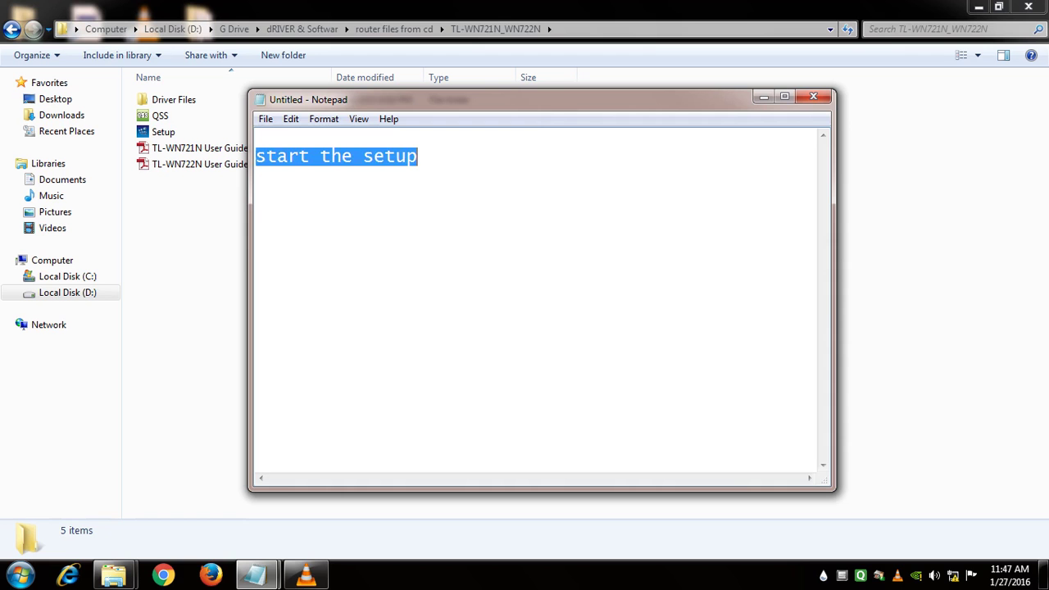
pyautogui.press('BackSpace')
pyautogui.hotkey('alt', 'Tab')
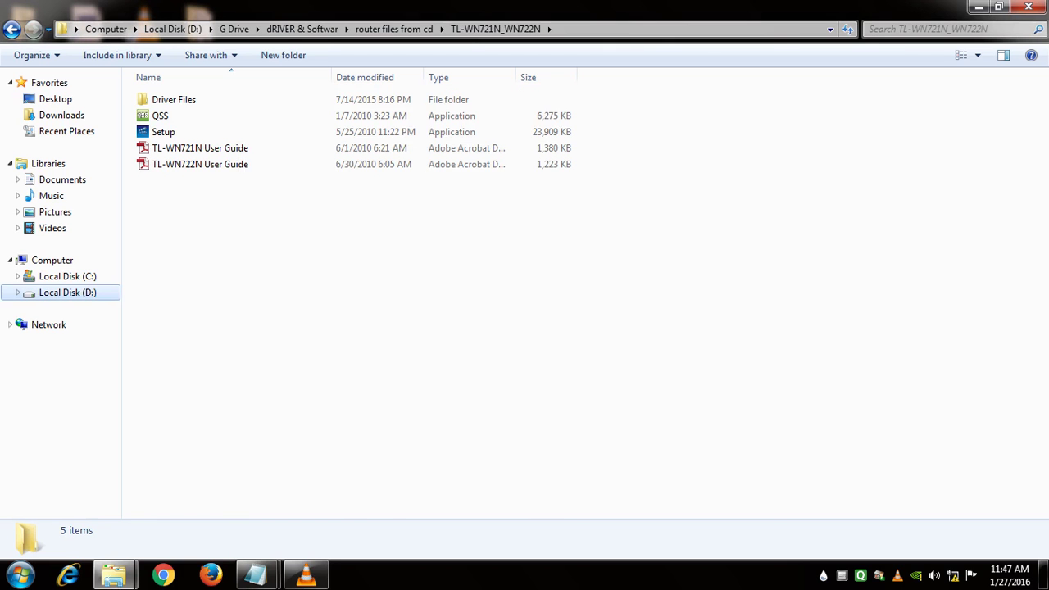
# Step: Run Setup from the TL-WN721N_WN722N folder, accept the driver-only installation and finish the TP-LINK installation wizard
pyautogui.click(163, 132)
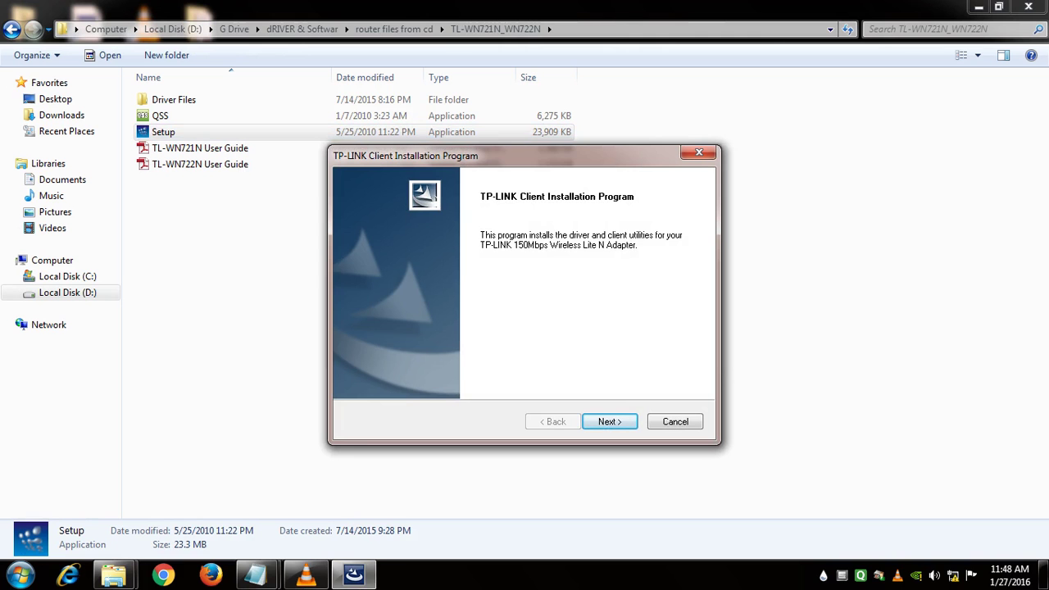
pyautogui.press('Return')
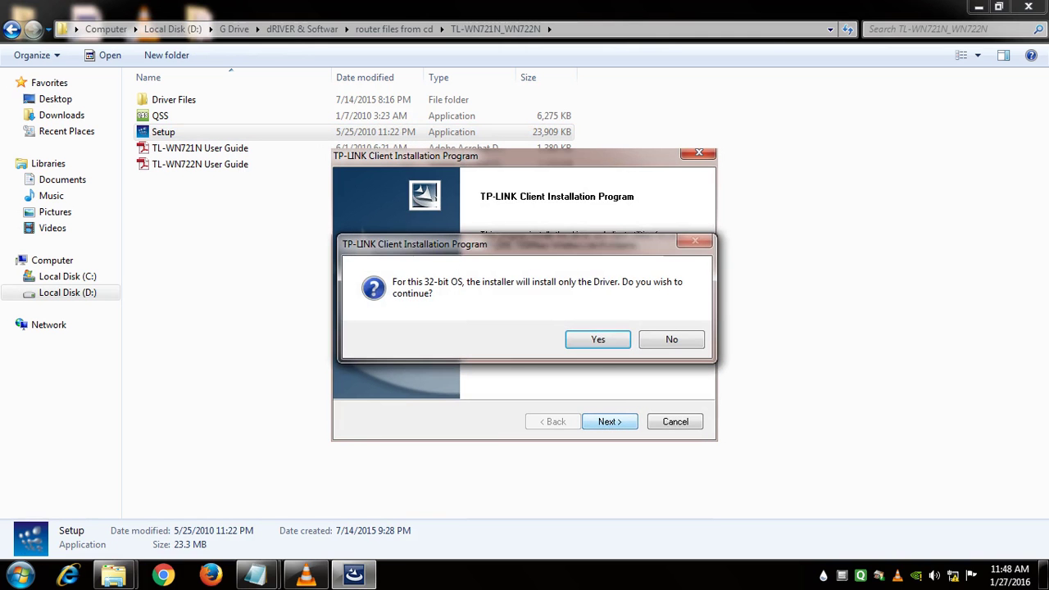
pyautogui.press('Return')
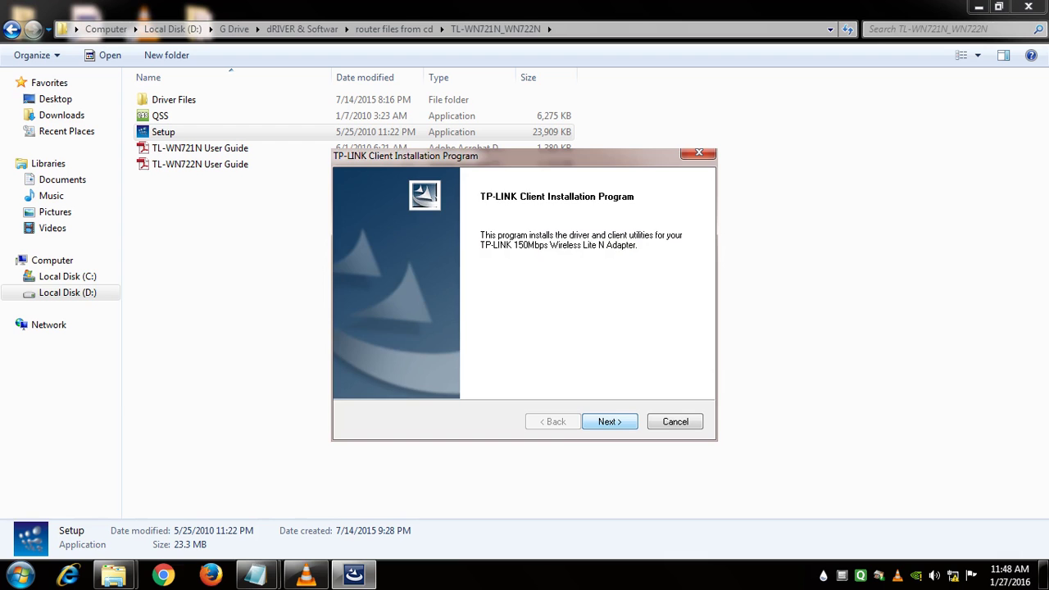
pyautogui.press('Return')
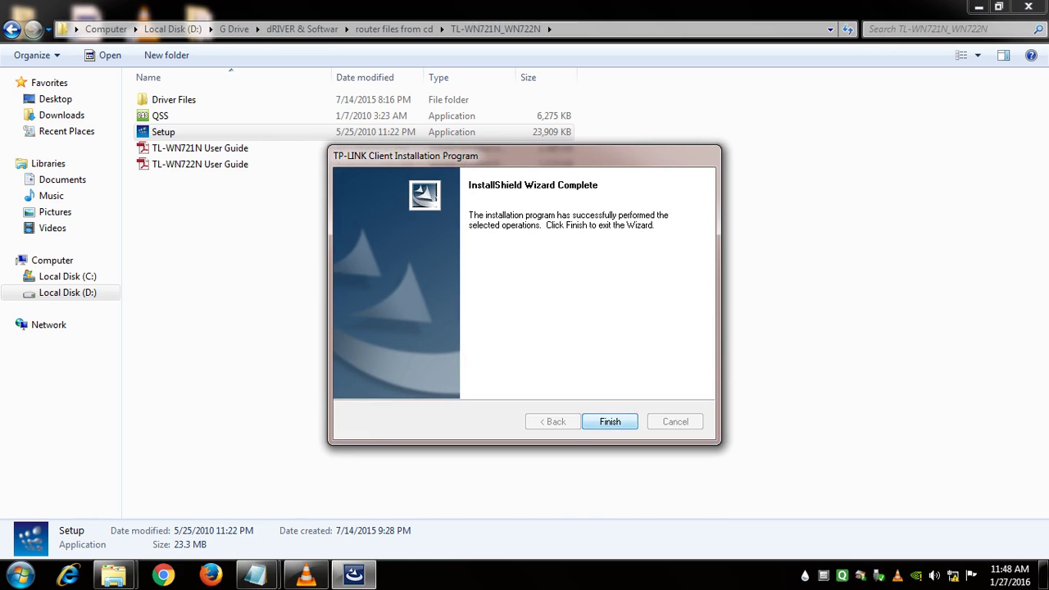
pyautogui.press('Return')
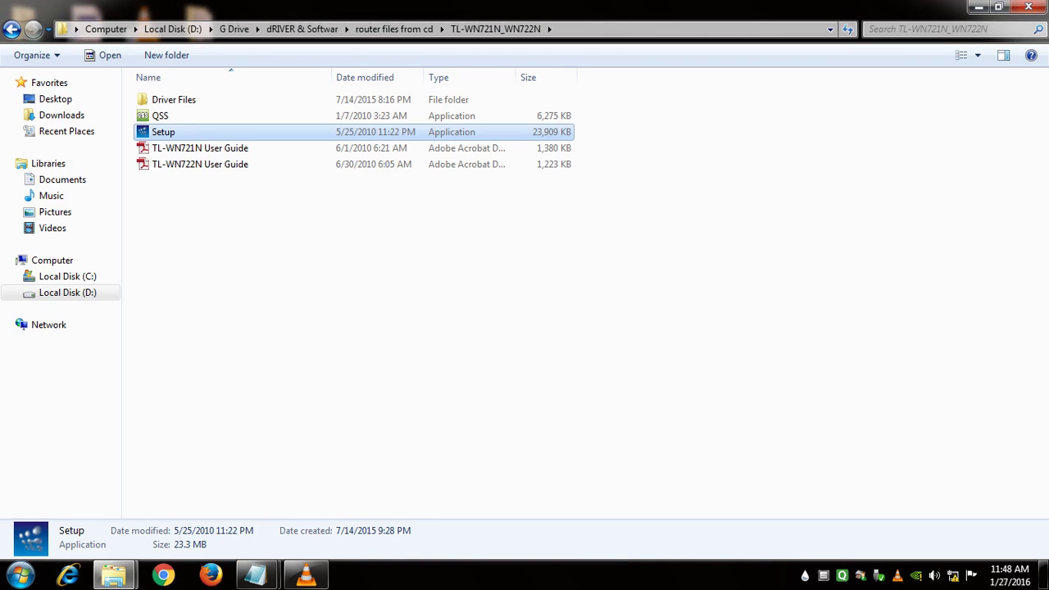
# Step: Minimize the folder window and place the cursor in the blank Notepad window
pyautogui.click(978, 6)
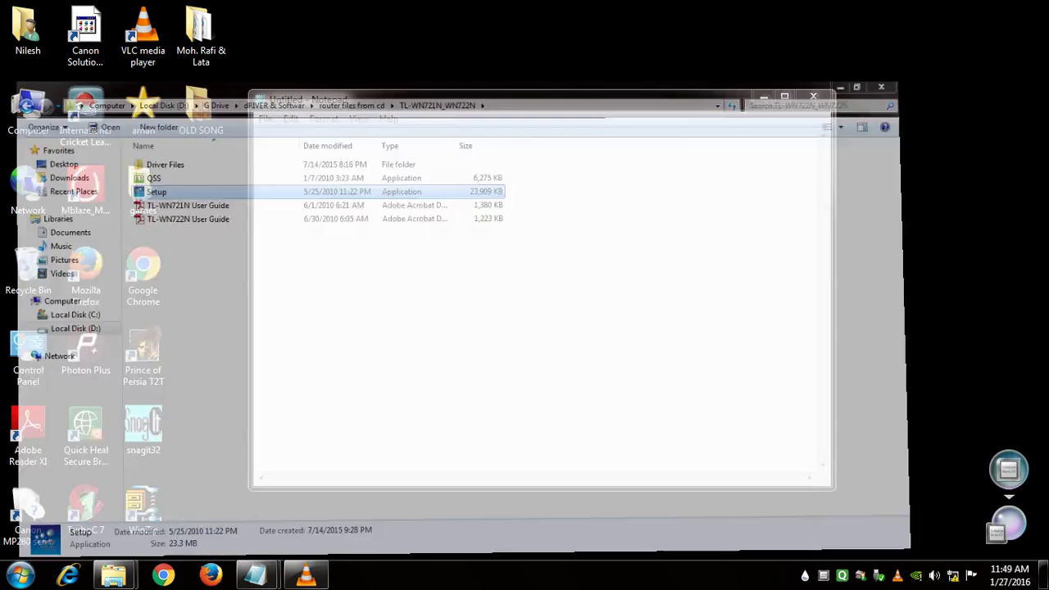
pyautogui.click(256, 135)
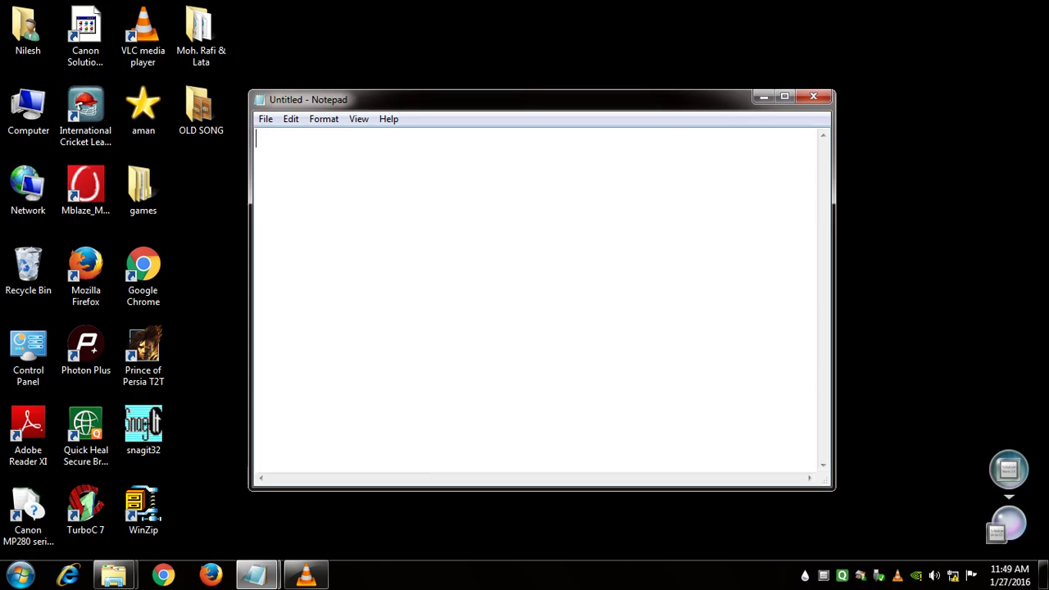
pyautogui.write('thanka fo')
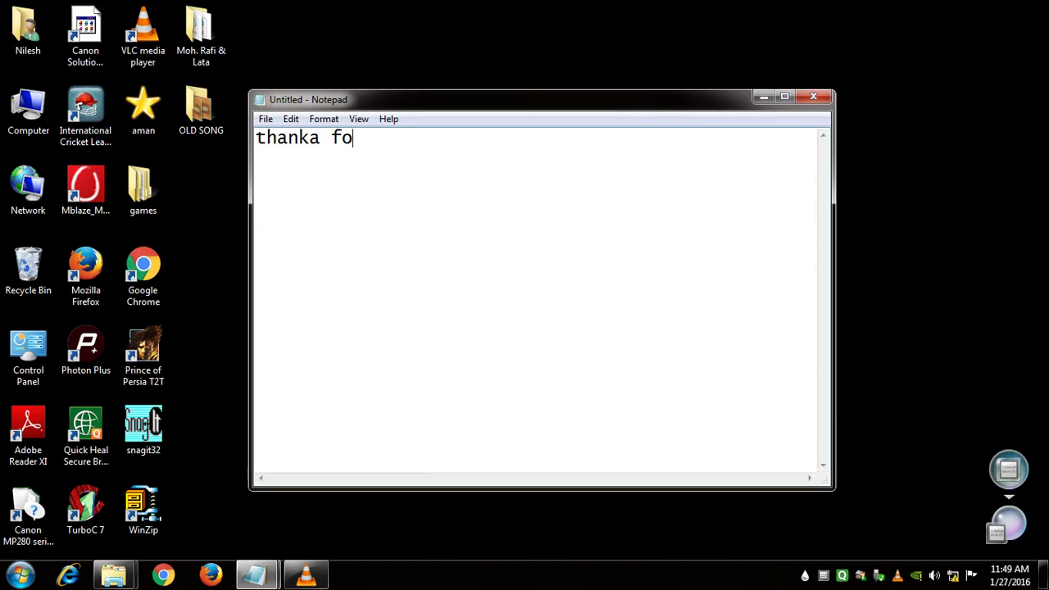
pyautogui.write('r')
pyautogui.press('BackSpace')
pyautogui.press('BackSpace')
pyautogui.press('BackSpace')
pyautogui.press('BackSpace')
pyautogui.press('BackSpace')
pyautogui.press('BackSpace')
pyautogui.press('BackSpace')
pyautogui.press('BackSpace')
pyautogui.press('BackSpace')
pyautogui.press('BackSpace')
pyautogui.press('BackSpace')
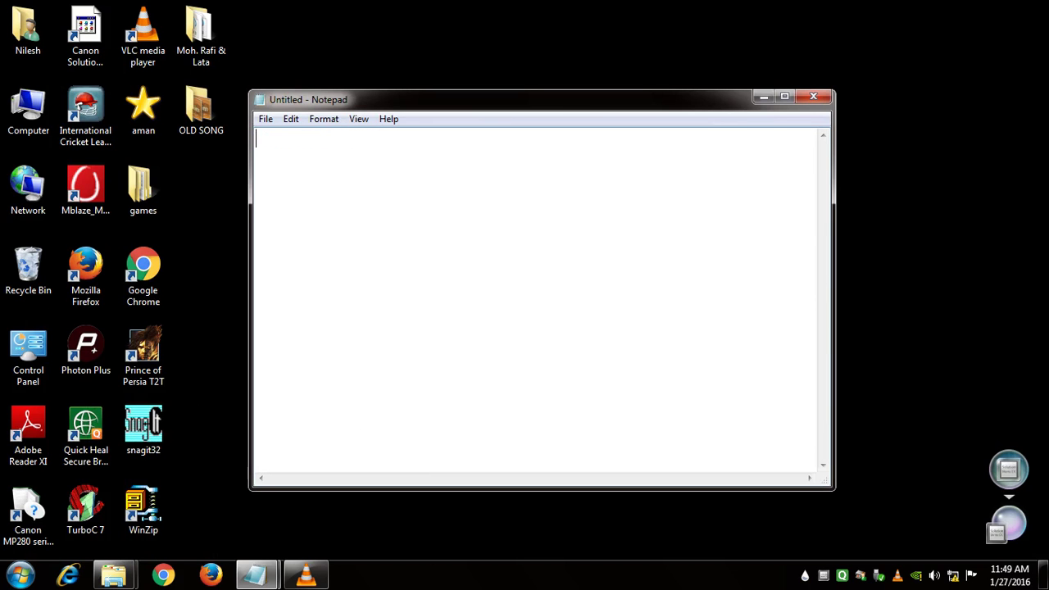
# Step: Write "thanks for watching" in the blank Notepad window
pyautogui.write('thanks ')
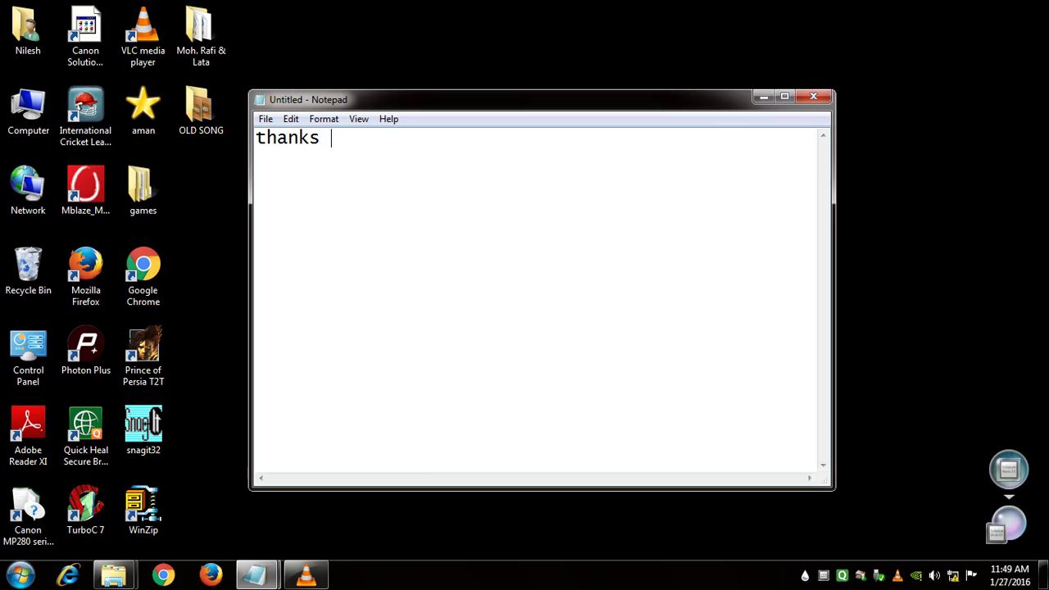
pyautogui.write('for watchi')
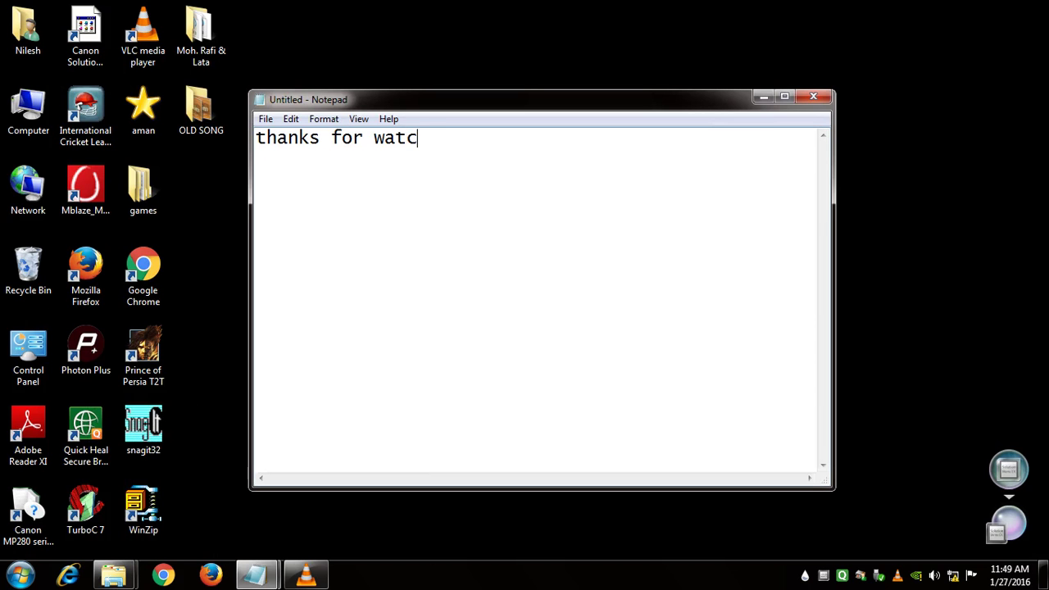
pyautogui.write('ng')
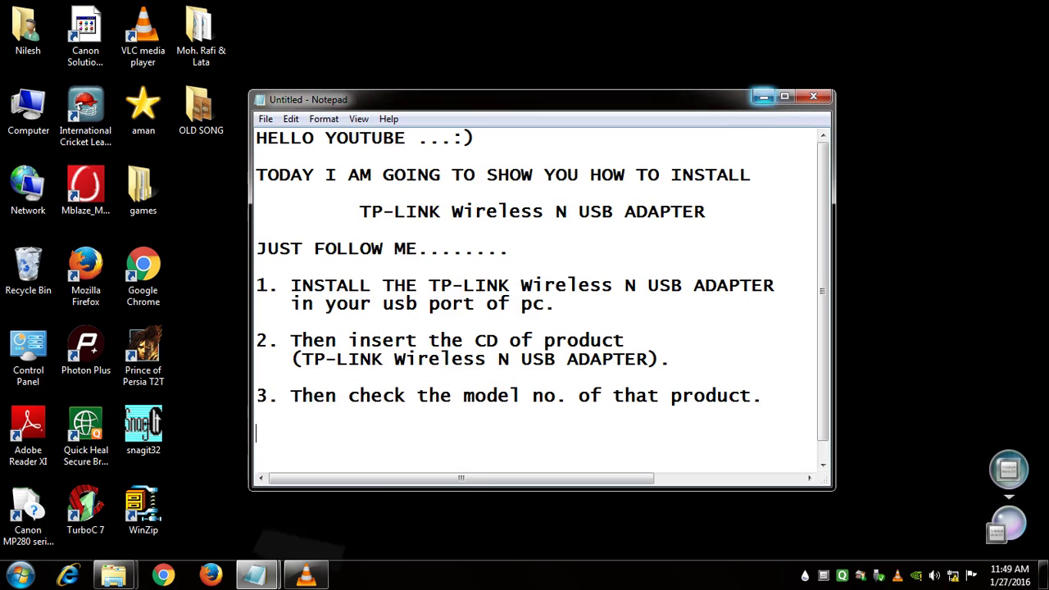
# Step: Close the Notepad window containing the installation instructions
pyautogui.click(812, 96)
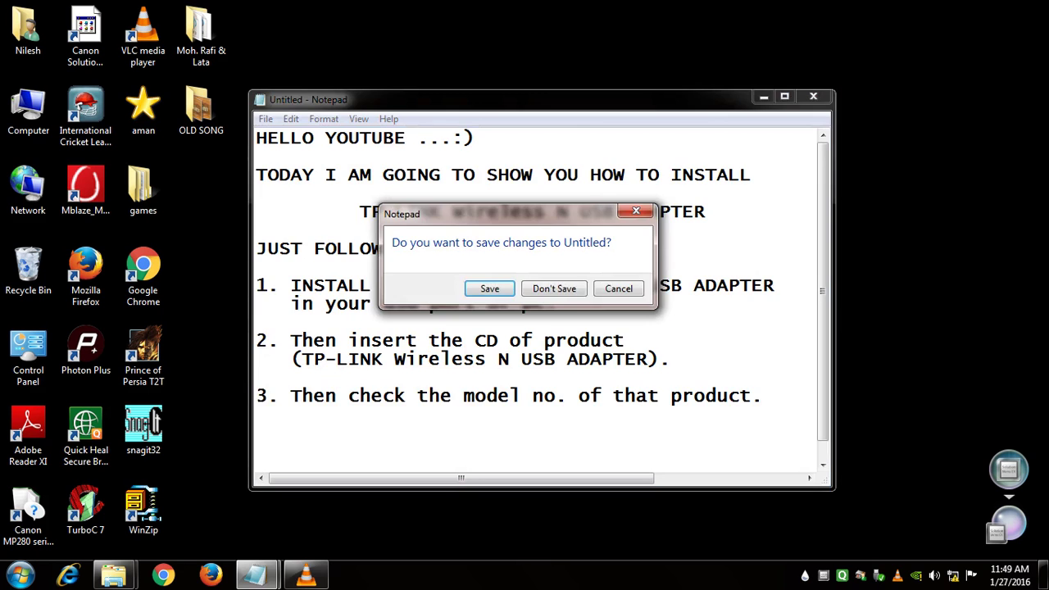